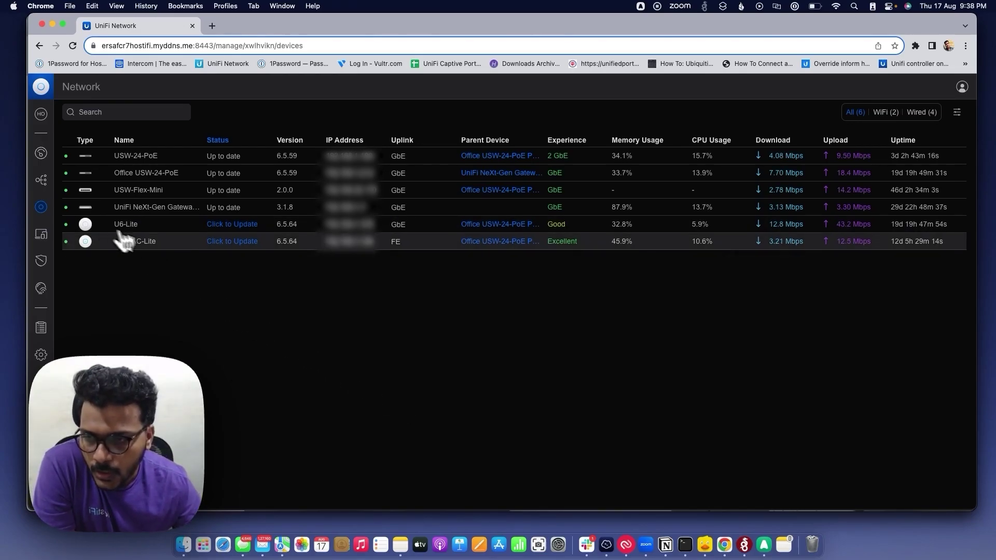
- Show U6-Lite's Insights with channel usage and RF Environment, cancelling the channel scan prompt
click(143, 229)
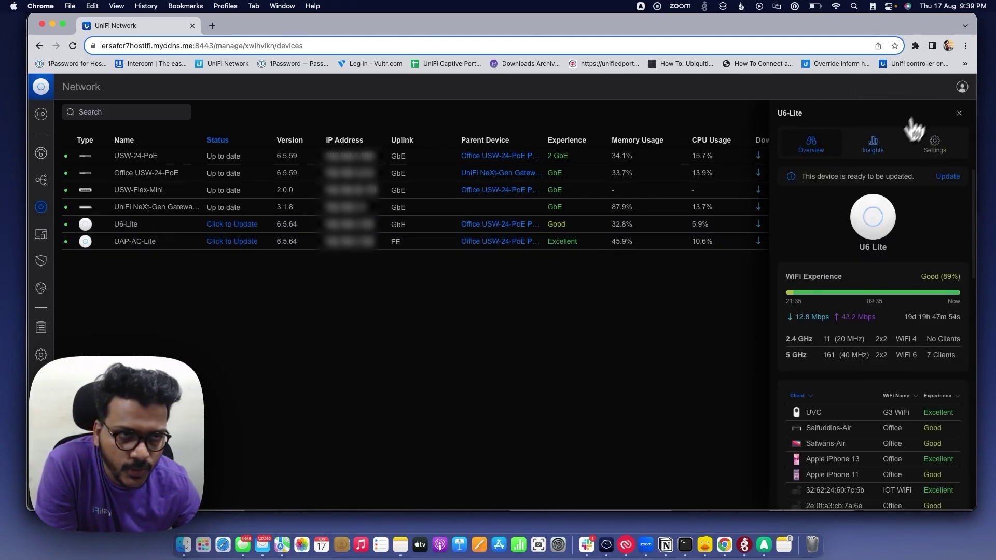
click(877, 145)
scroll(882, 396, down, 3)
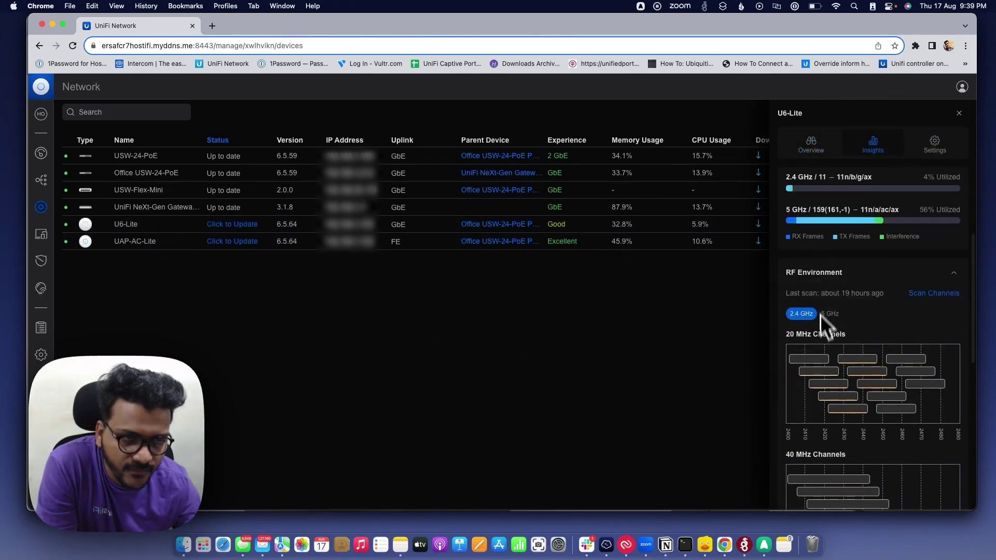
click(935, 295)
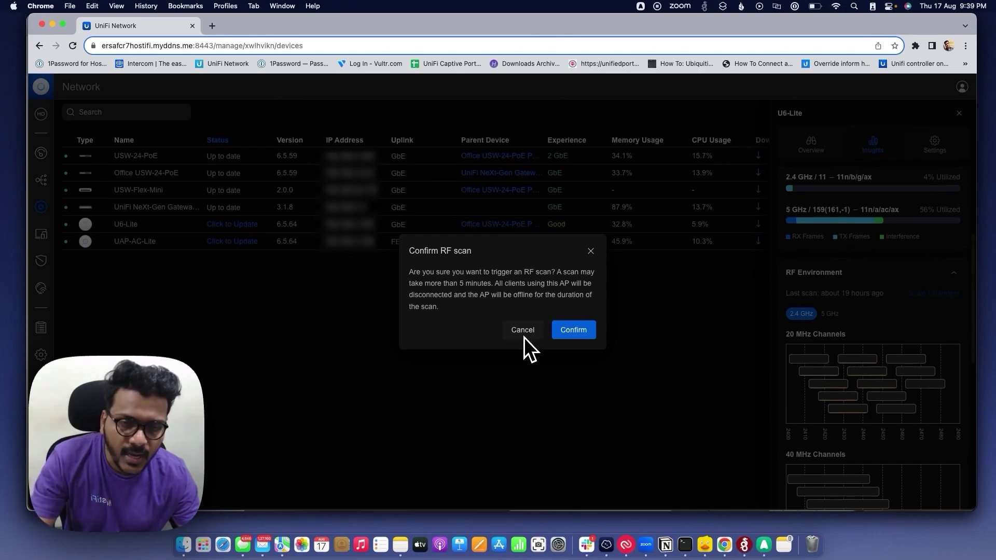
click(592, 259)
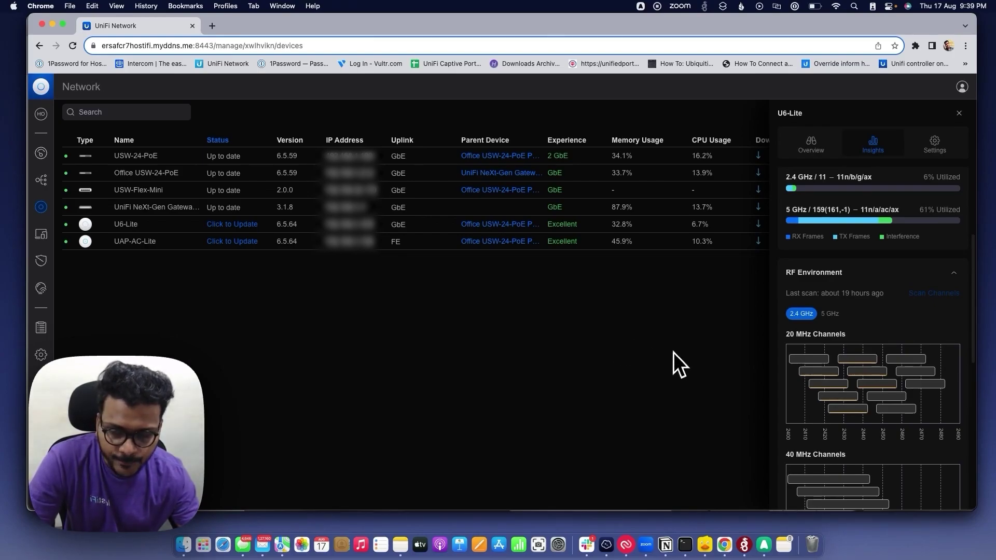
- Review U6-Lite's 2.4 GHz and 5 GHz channel options, keep both on Auto, and close the panel
click(935, 145)
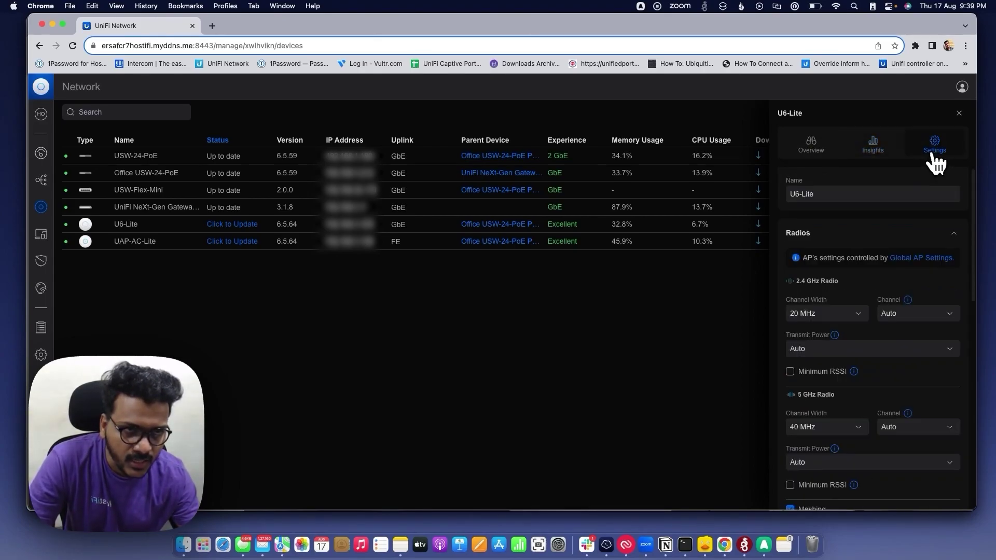
click(890, 315)
click(901, 429)
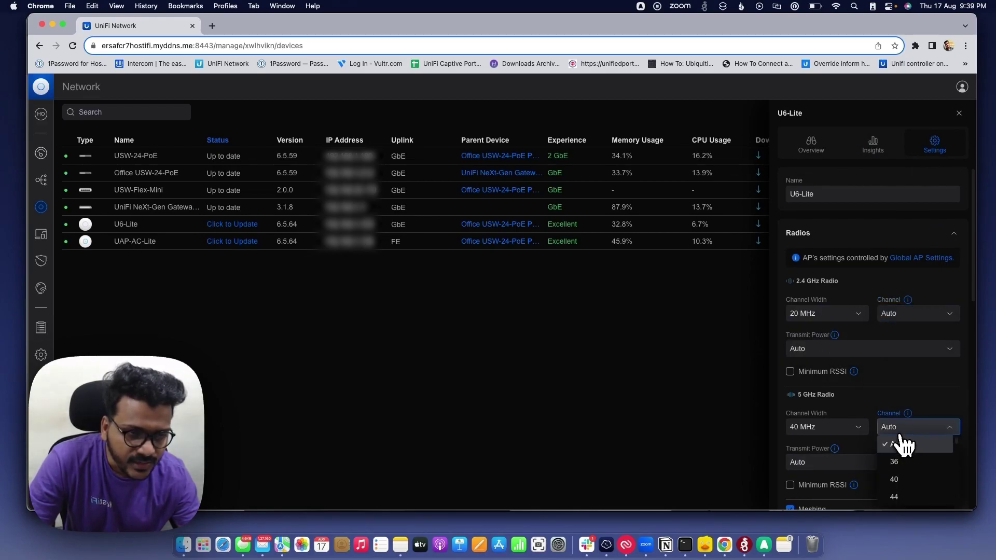
click(611, 394)
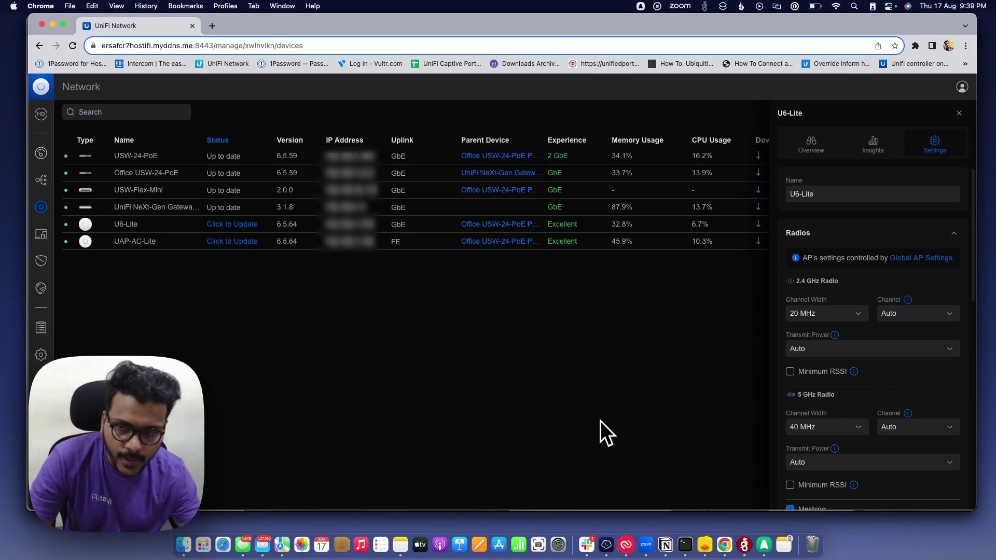
click(956, 117)
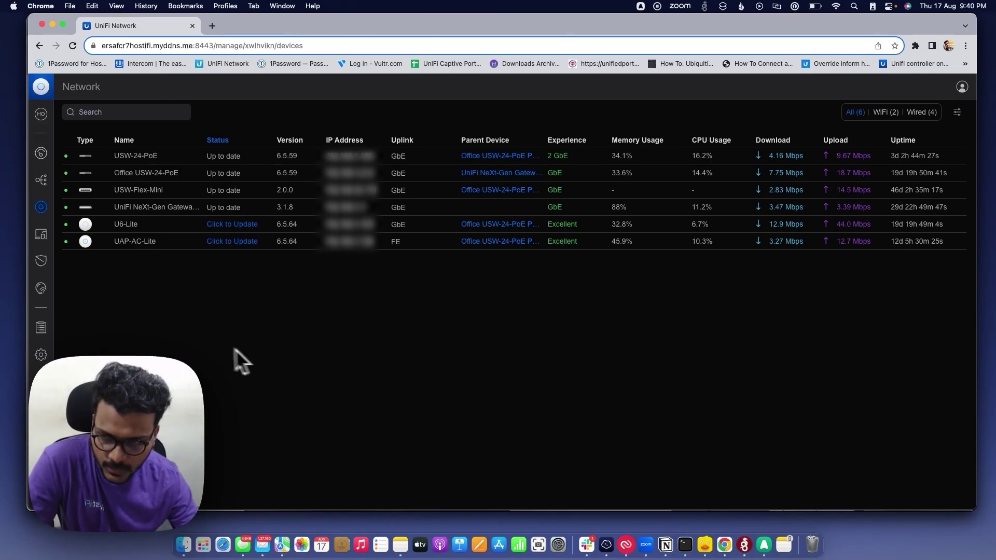
- In the WiFi settings, view the Optimize Channelization prompt and dismiss it without running it
click(41, 354)
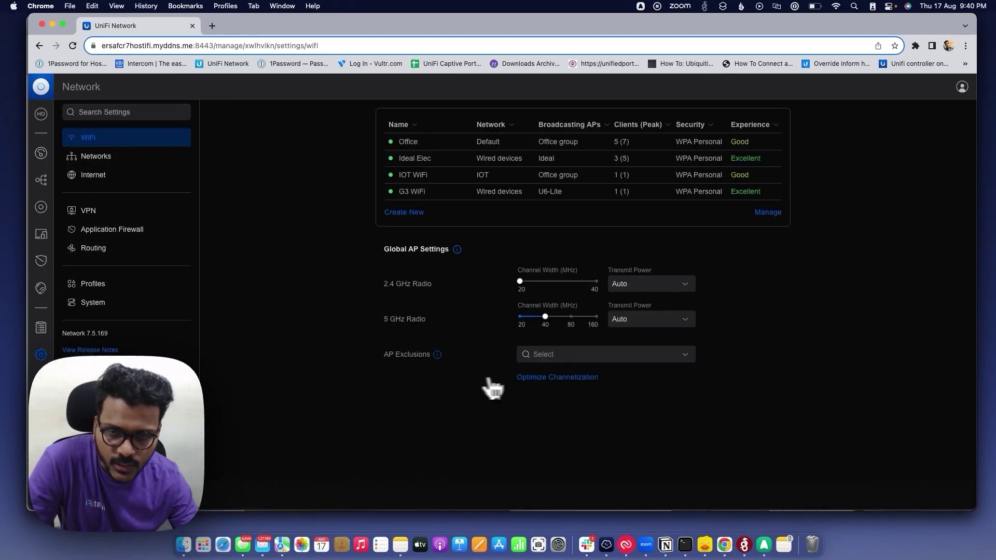
click(531, 384)
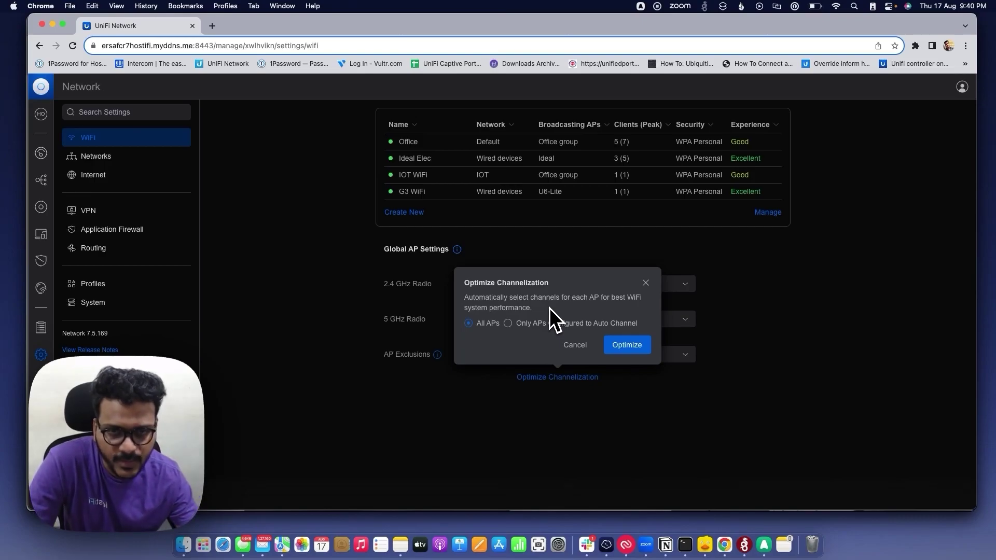
click(646, 282)
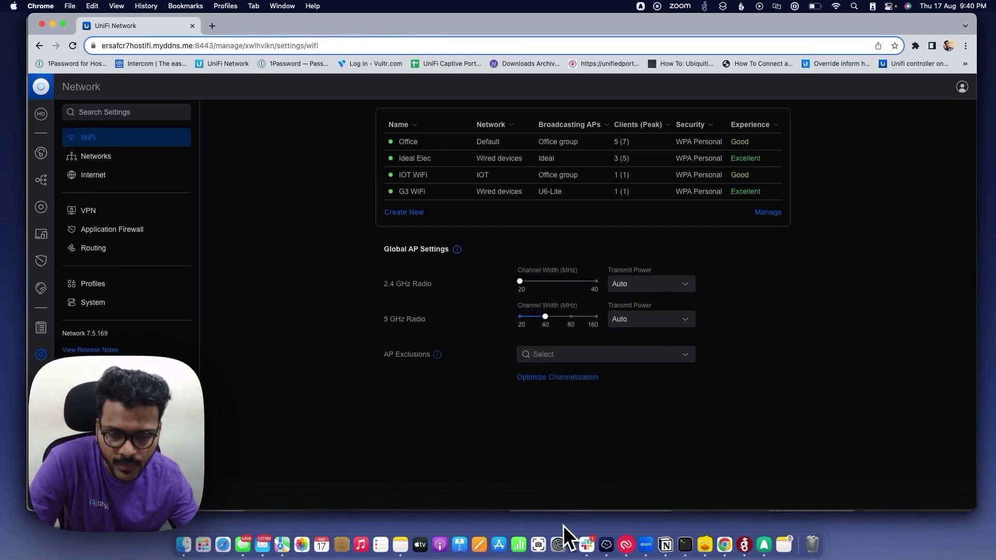
- Return to the UniFi Devices list
click(41, 207)
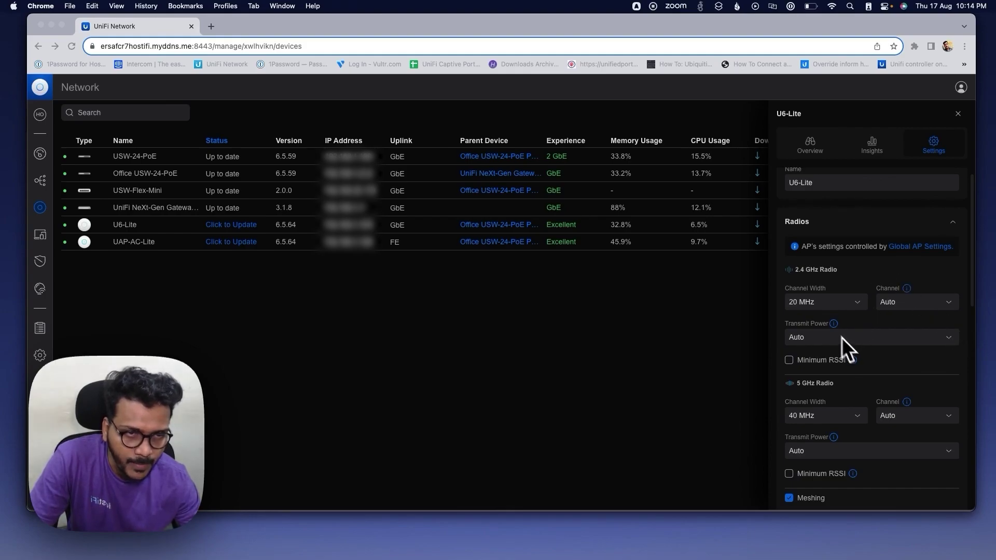
- Open Settings > WiFi to view Global AP Settings with 20 MHz and 40 MHz widths
click(40, 356)
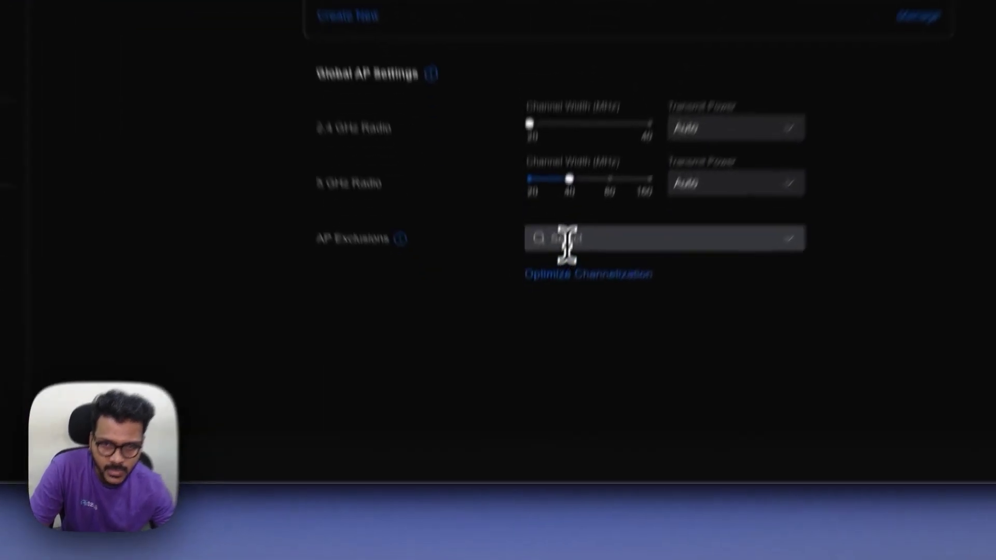
- Review the AP Exclusions list (U6-Lite, UAP-AC-Lite) and close it with none excluded
click(544, 357)
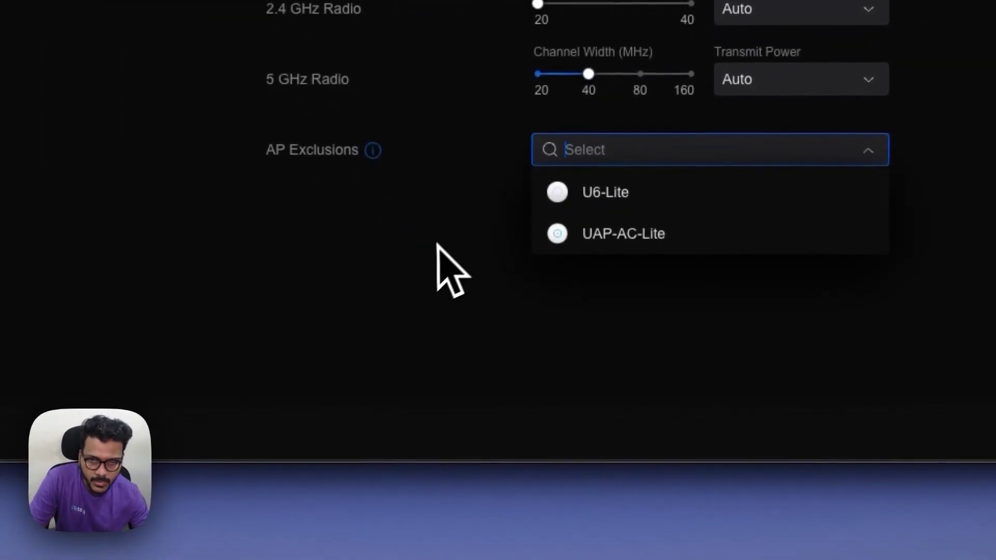
click(440, 273)
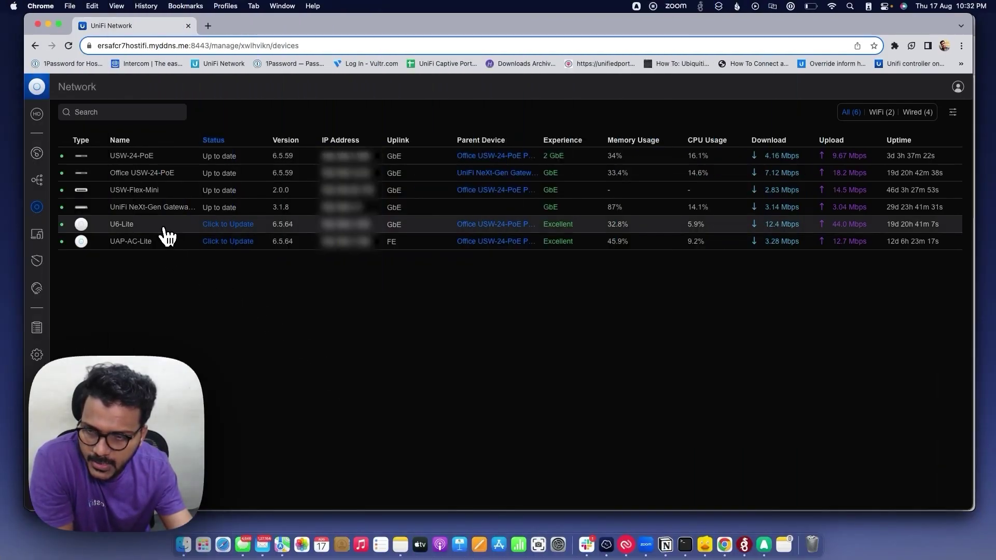
- View U6-Lite's radio settings, then return to the WiFi settings page
click(164, 229)
click(932, 148)
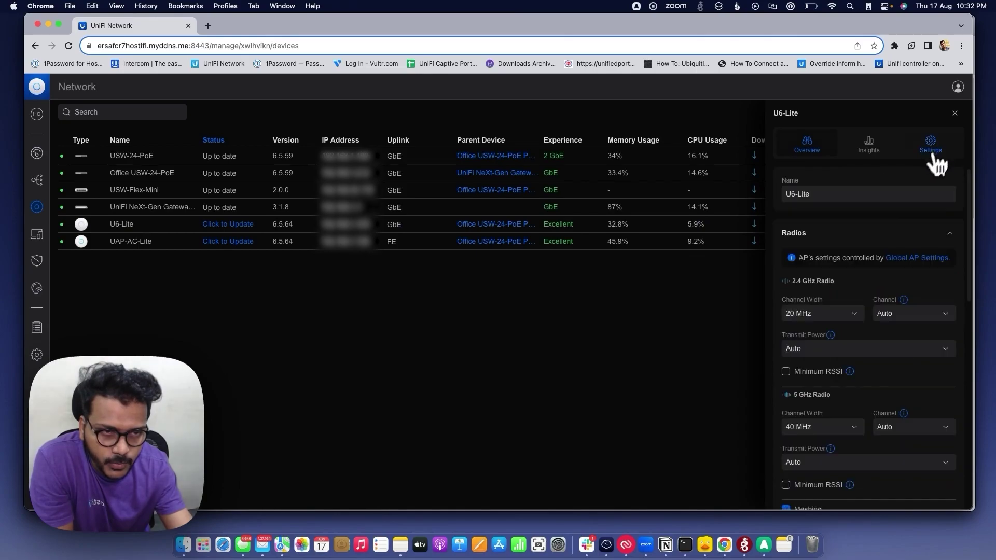
mouse_move(836, 323)
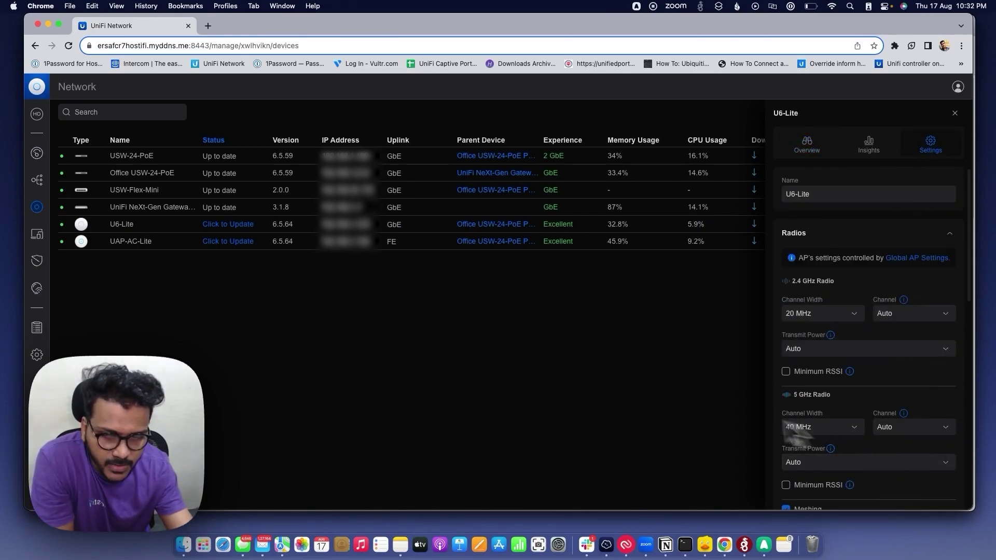
click(37, 355)
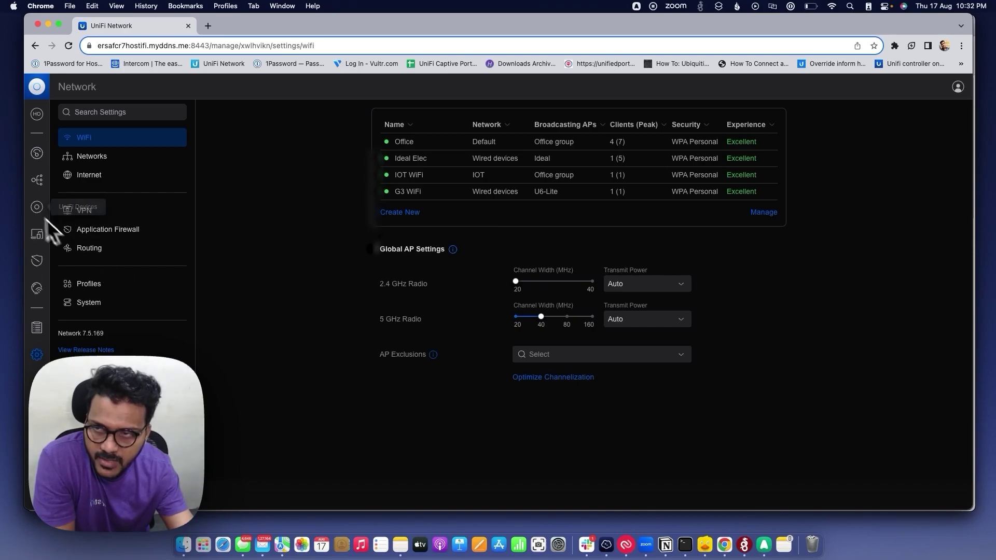
- Review U6-Lite's Air Stats in its device panel, then go back to Settings > WiFi
click(37, 209)
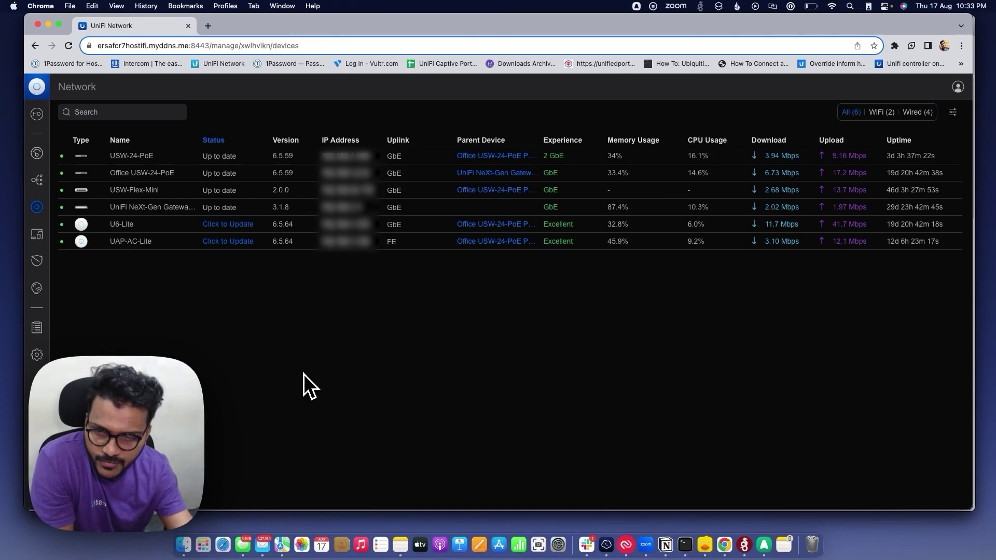
click(150, 229)
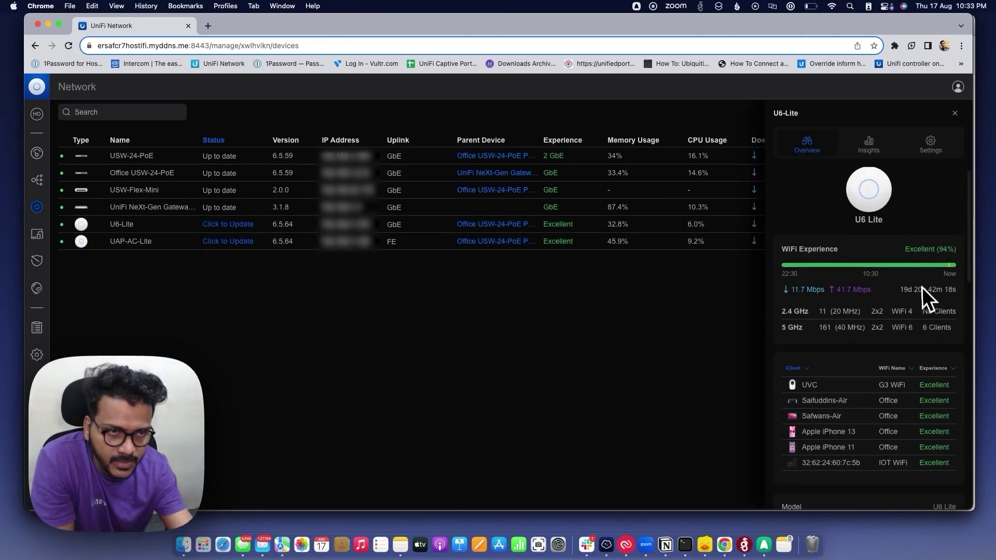
scroll(922, 287, down, 5)
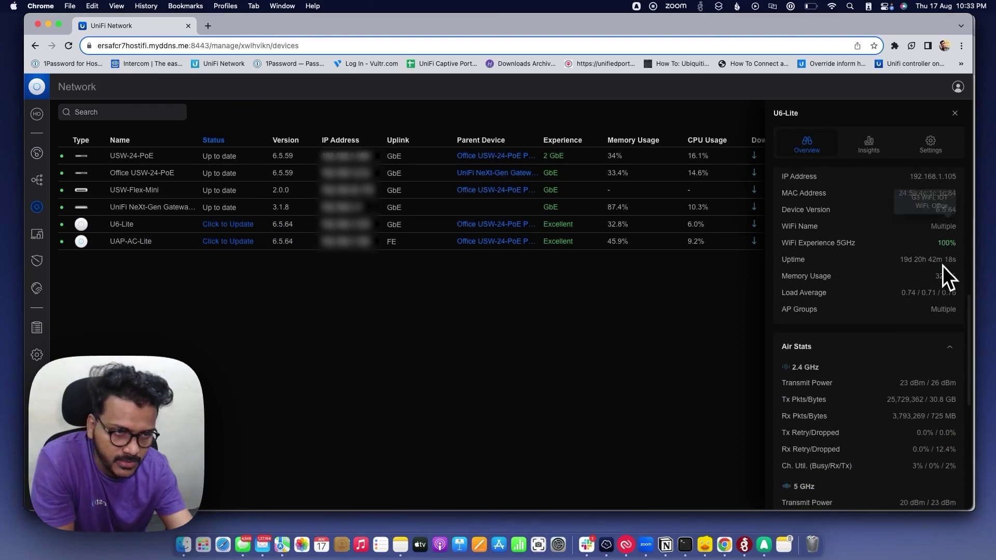
scroll(934, 306, down, 3)
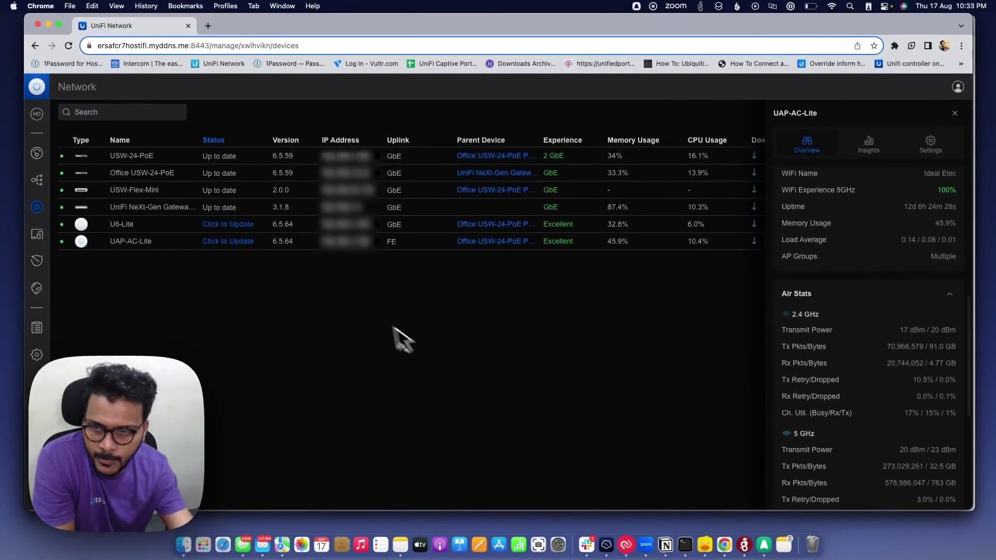
click(36, 356)
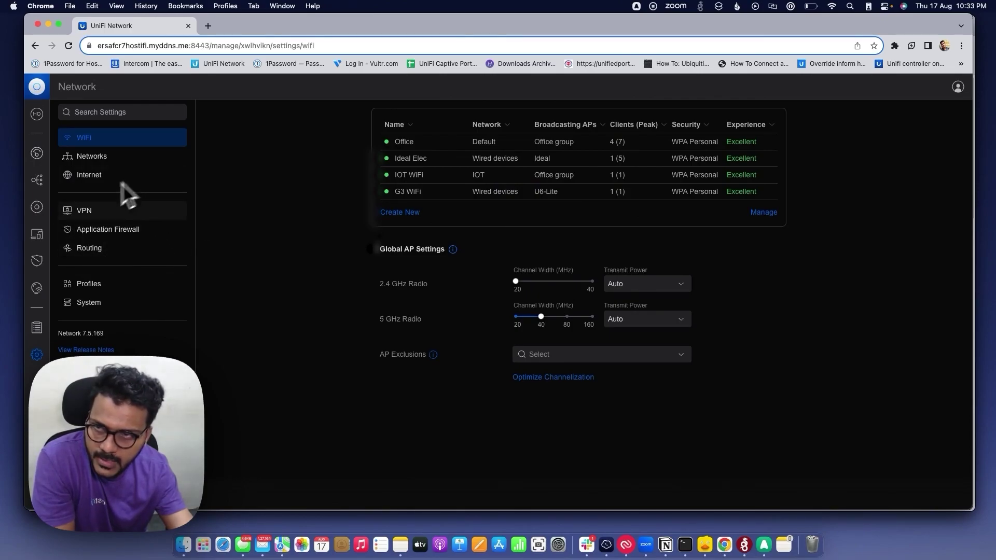
- Go back to the UniFi Devices list
click(37, 207)
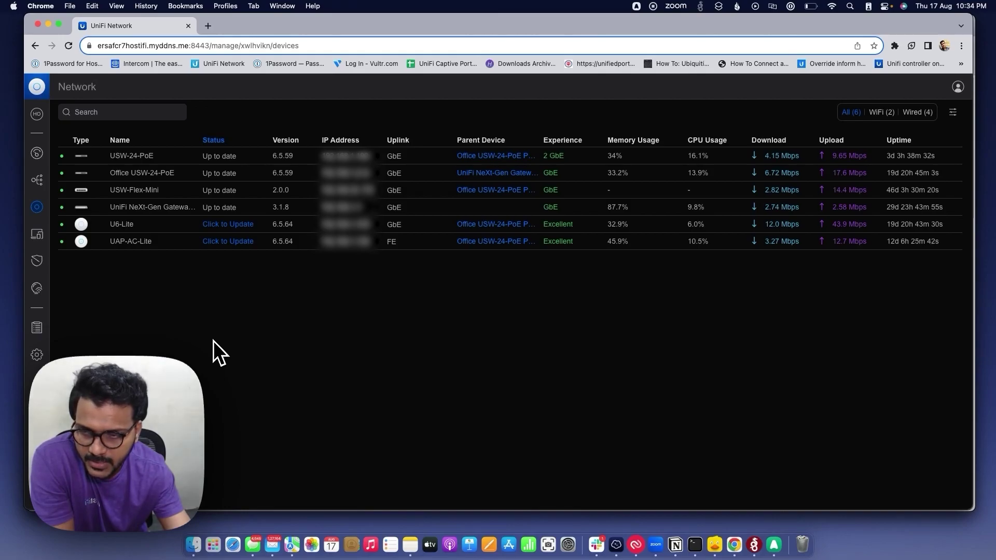
- Open U6-Lite's Settings to check its Radios, then close the details panel
click(152, 232)
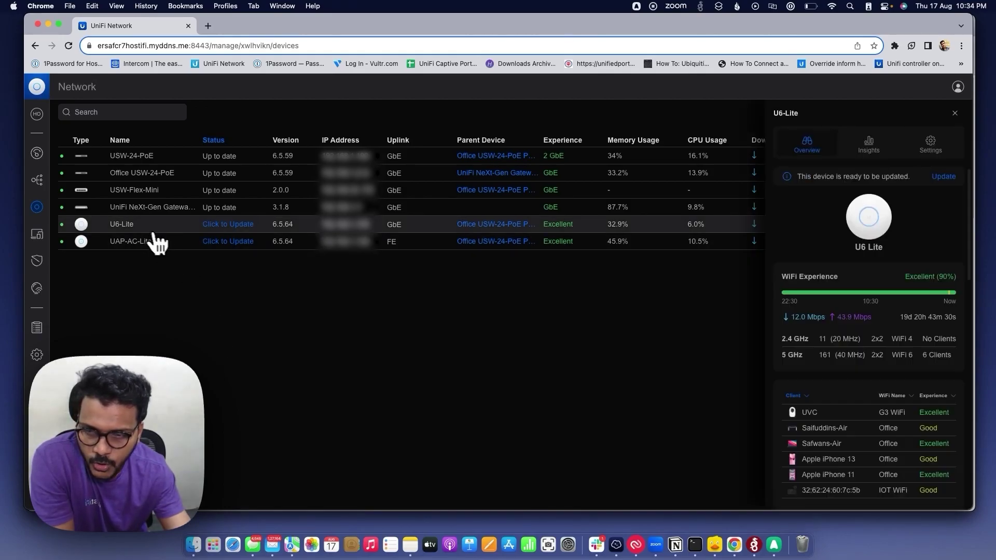
click(931, 147)
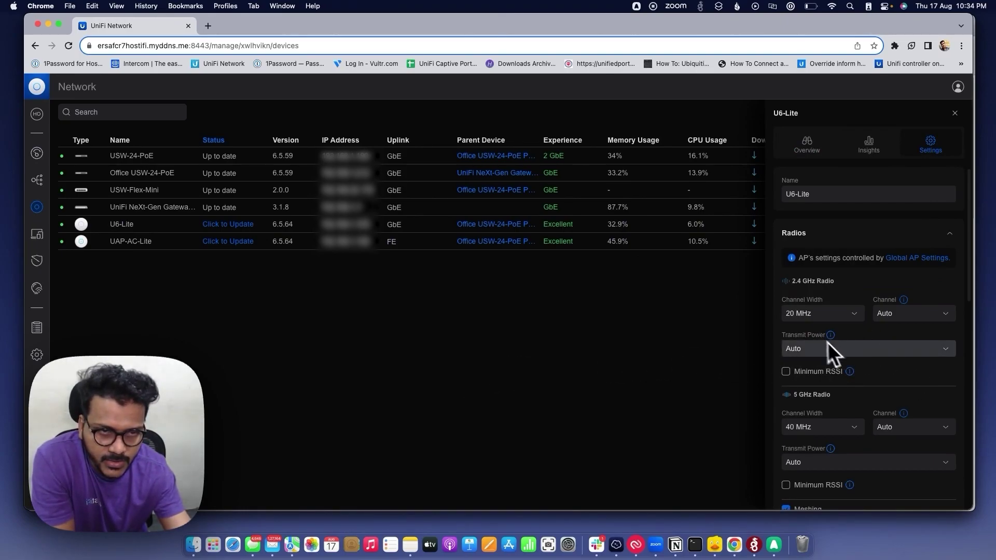
click(955, 113)
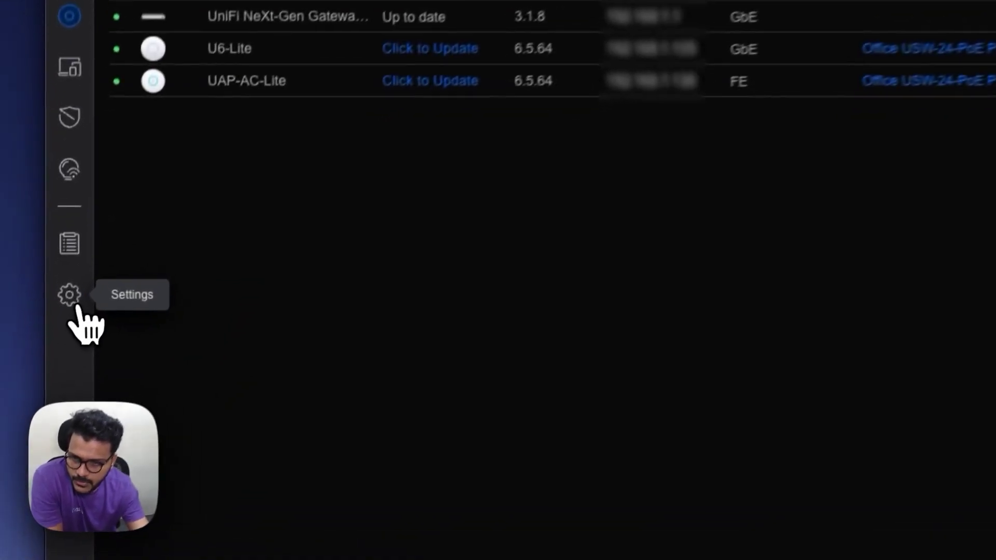
- In Global AP Settings, set 2.4 GHz transmit power to Low and 5 GHz to High
click(40, 348)
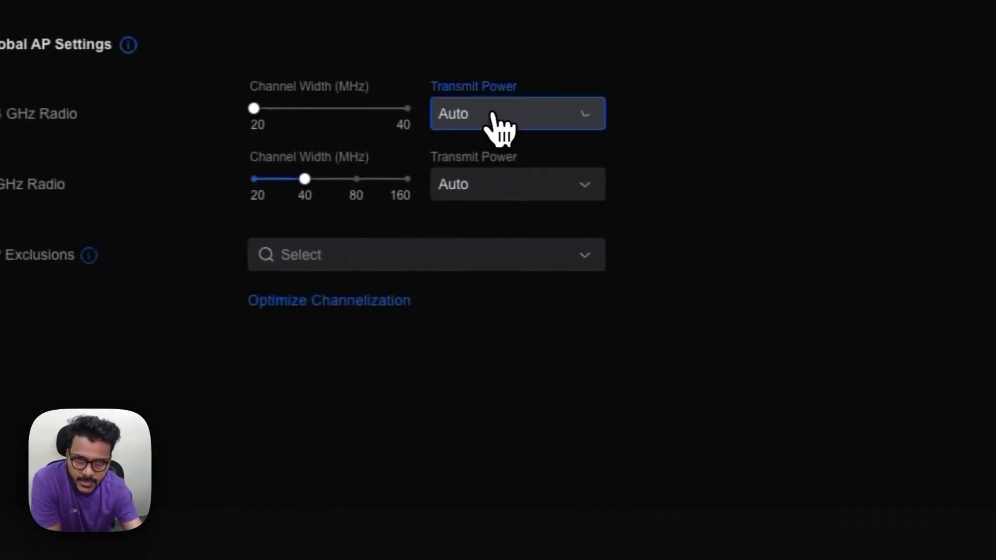
click(595, 121)
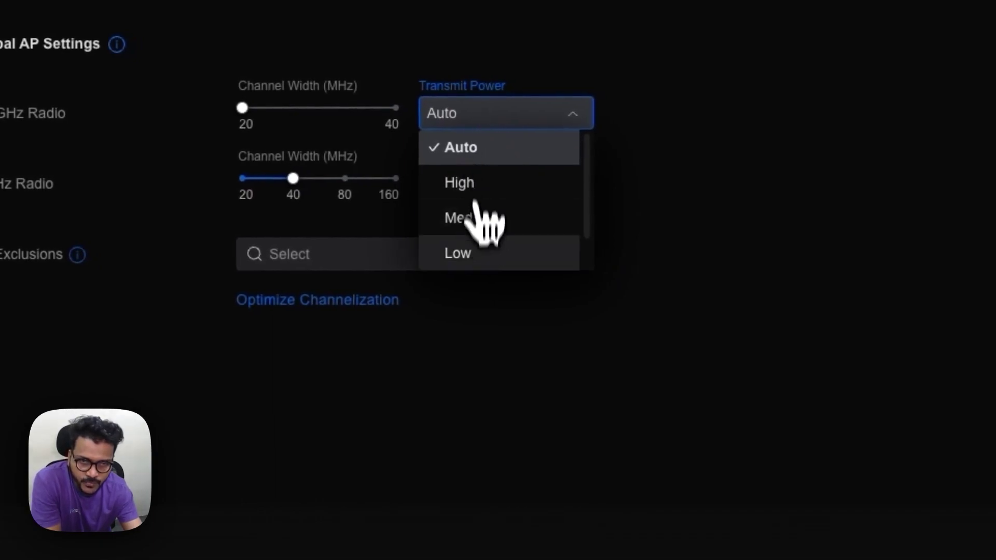
click(469, 258)
click(485, 196)
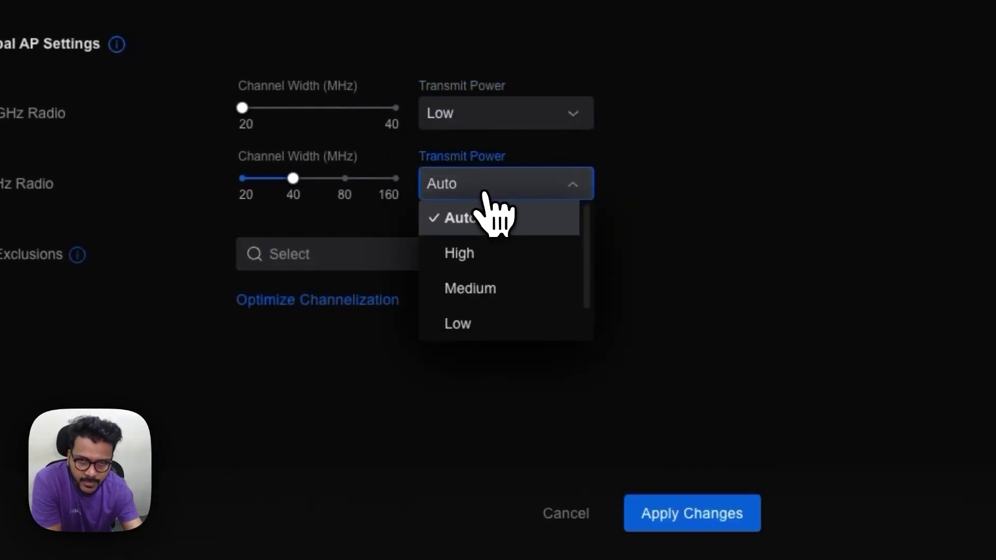
click(484, 262)
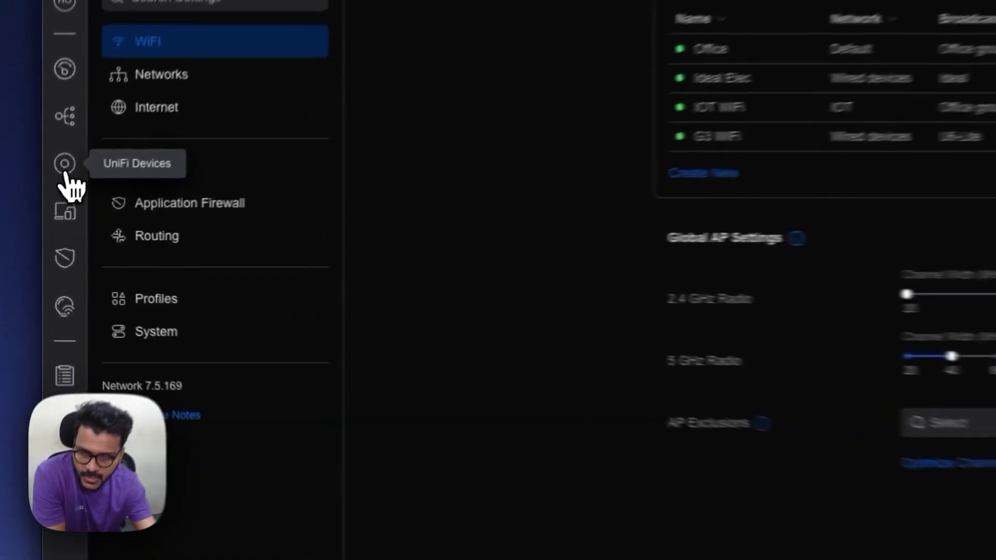
- Choose Stay in the unsaved-changes prompt when heading to UniFi Devices
click(36, 209)
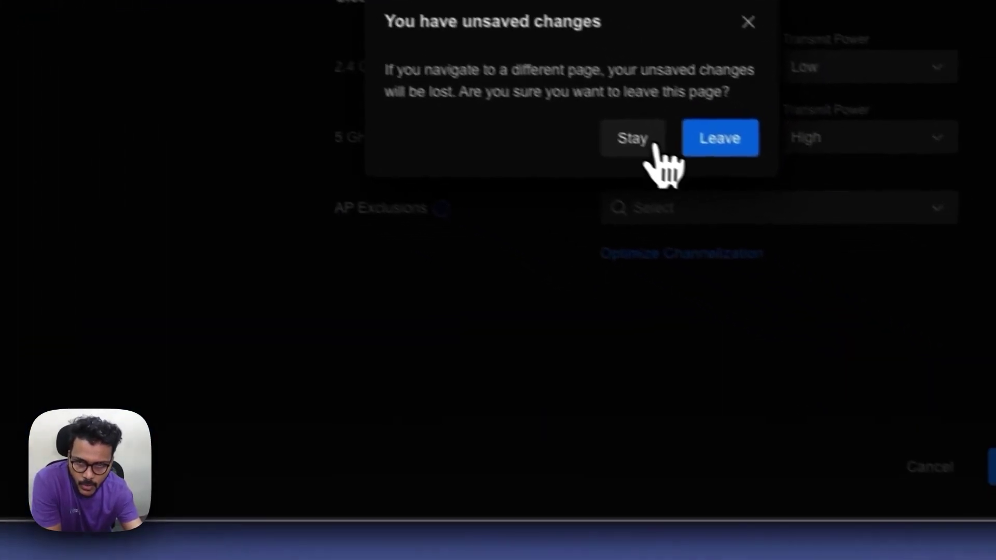
click(741, 192)
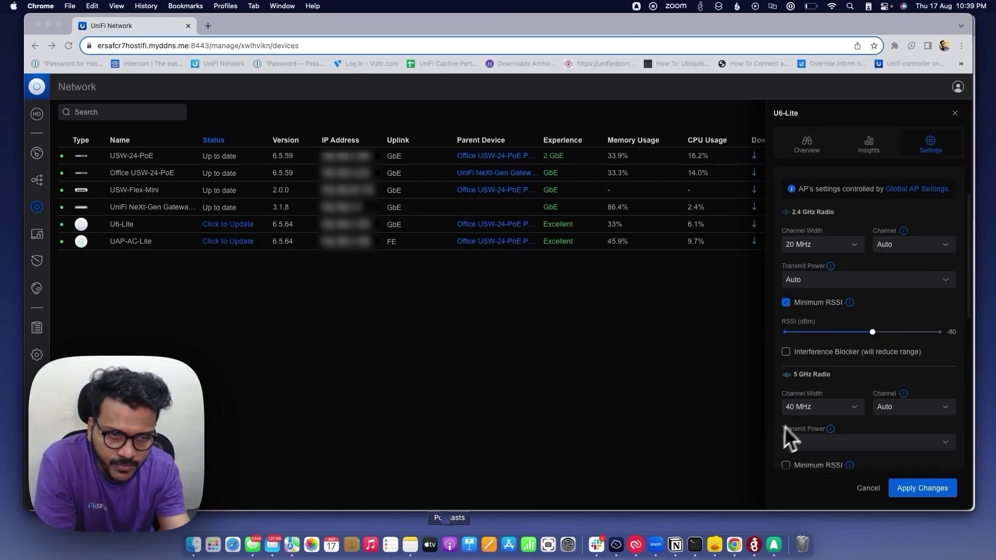
- Enable Minimum RSSI at -80 dBm on the U6-Lite's 5 GHz radio
scroll(804, 413, down, 3)
scroll(814, 354, up, 1)
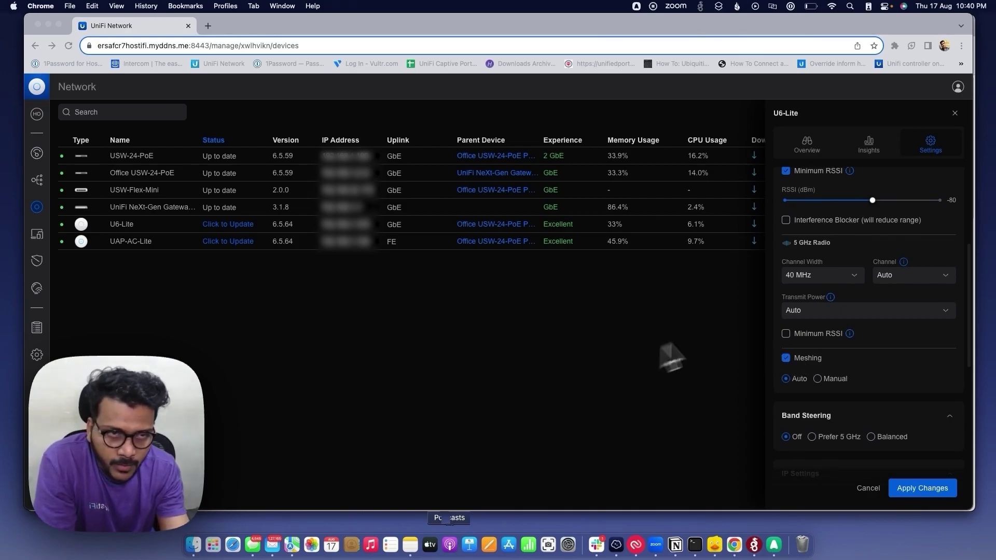
scroll(808, 293, up, 3)
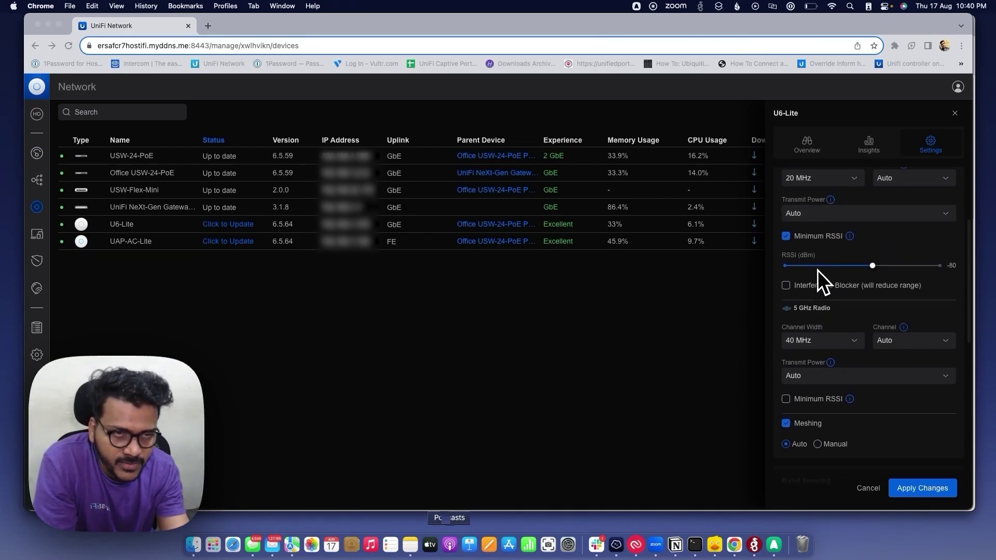
scroll(824, 244, up, 2)
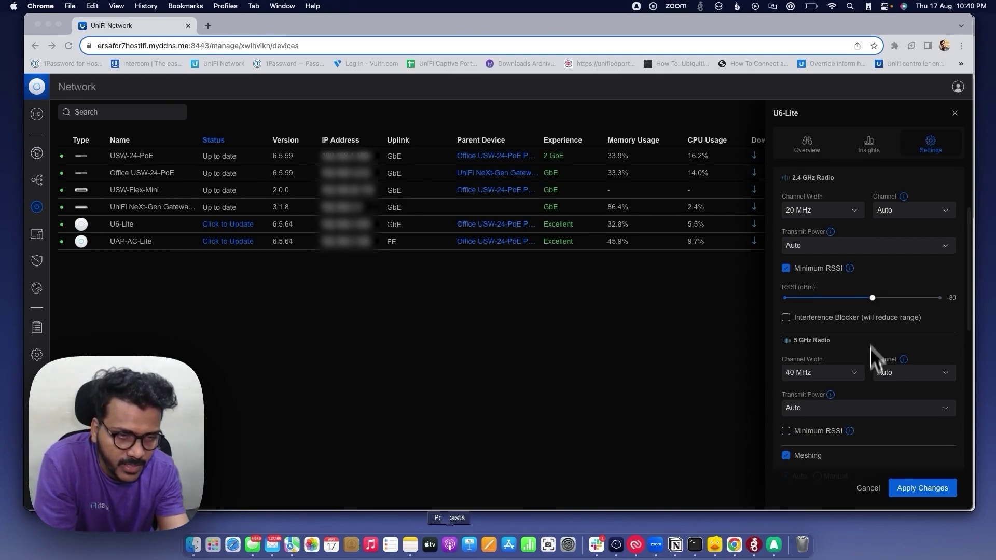
scroll(870, 347, down, 3)
click(786, 369)
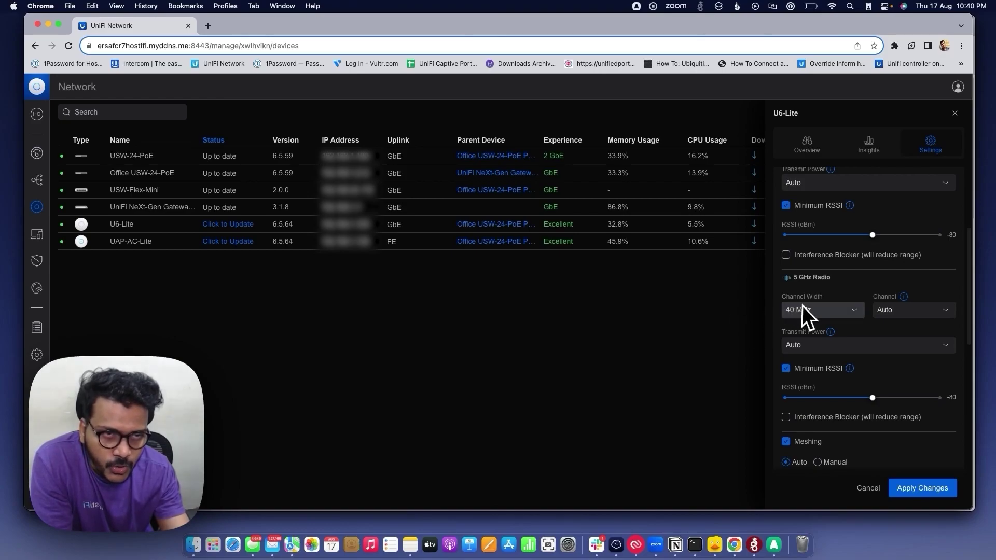
- Open the Office WiFi network's settings and scroll to its Advanced section
scroll(812, 268, up, 1)
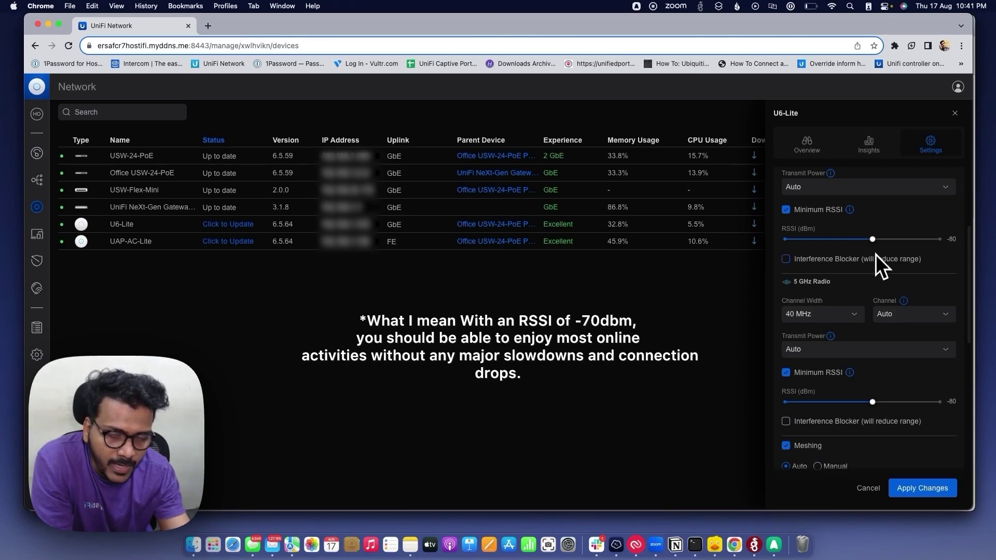
scroll(876, 254, up, 1)
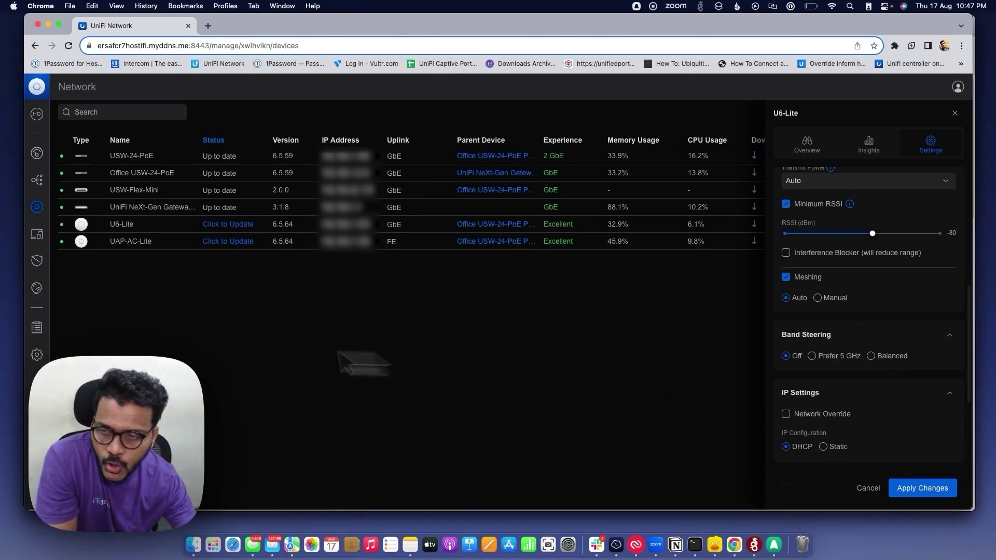
click(37, 356)
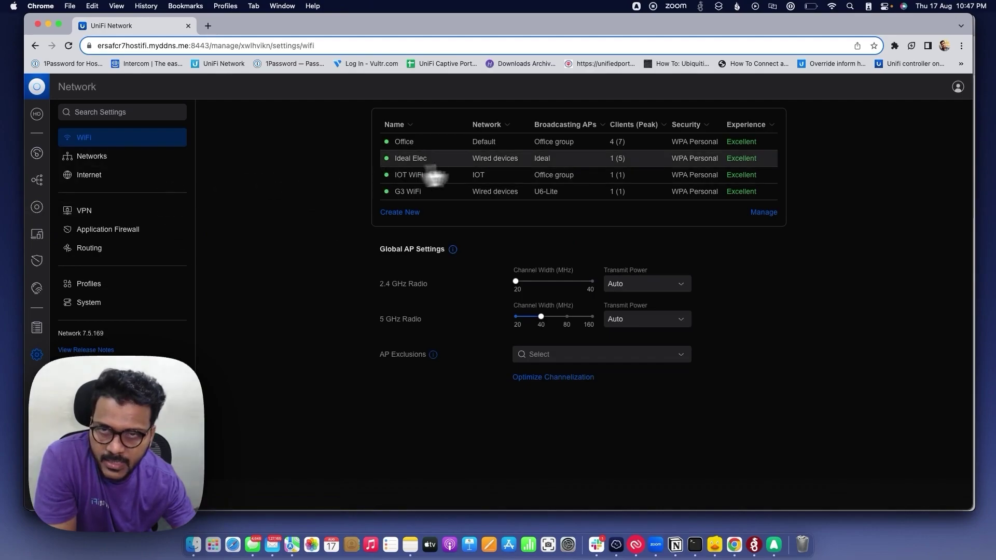
click(450, 145)
scroll(498, 301, down, 3)
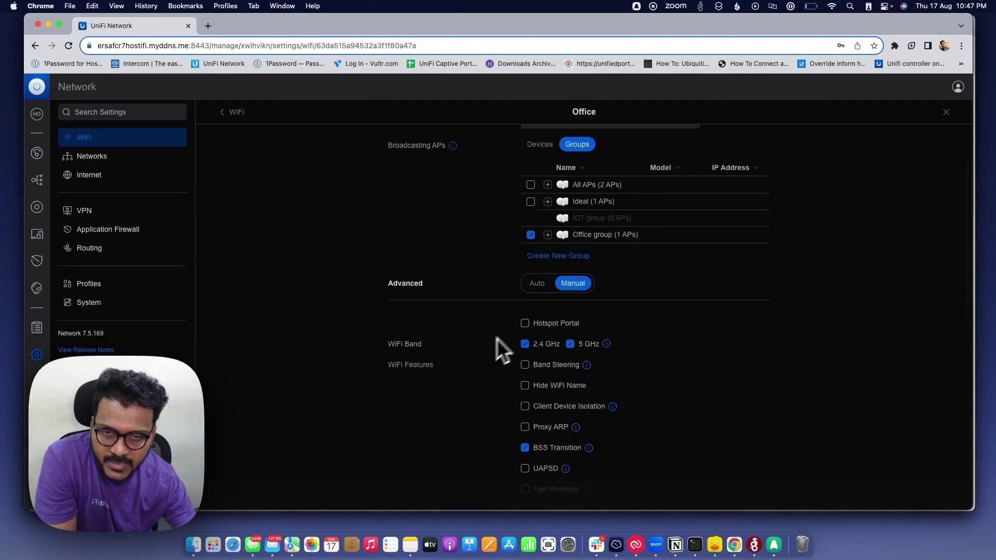